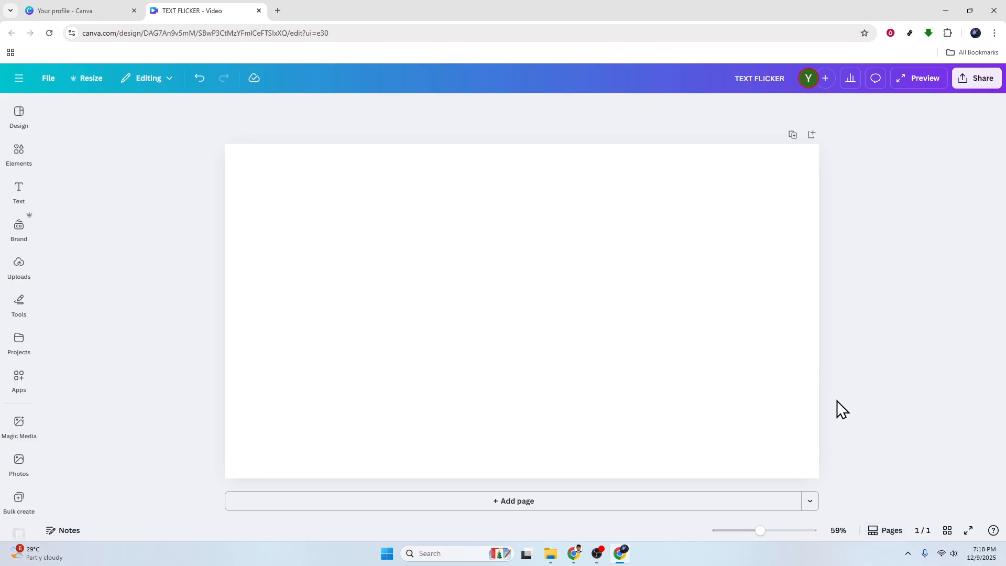
Find the Frame Maker app in the Canva apps library and open it for the blank page
click(440, 307)
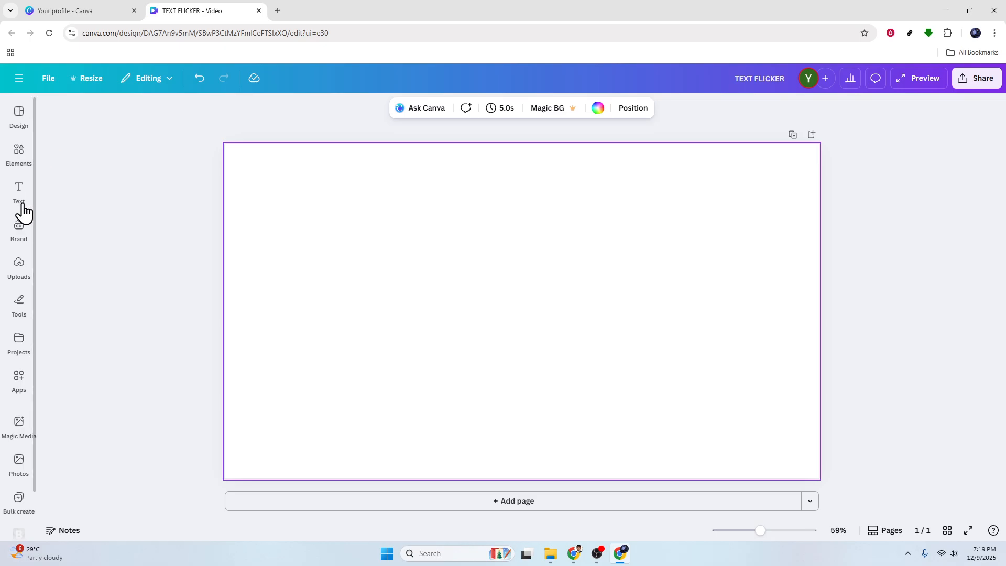
click(14, 150)
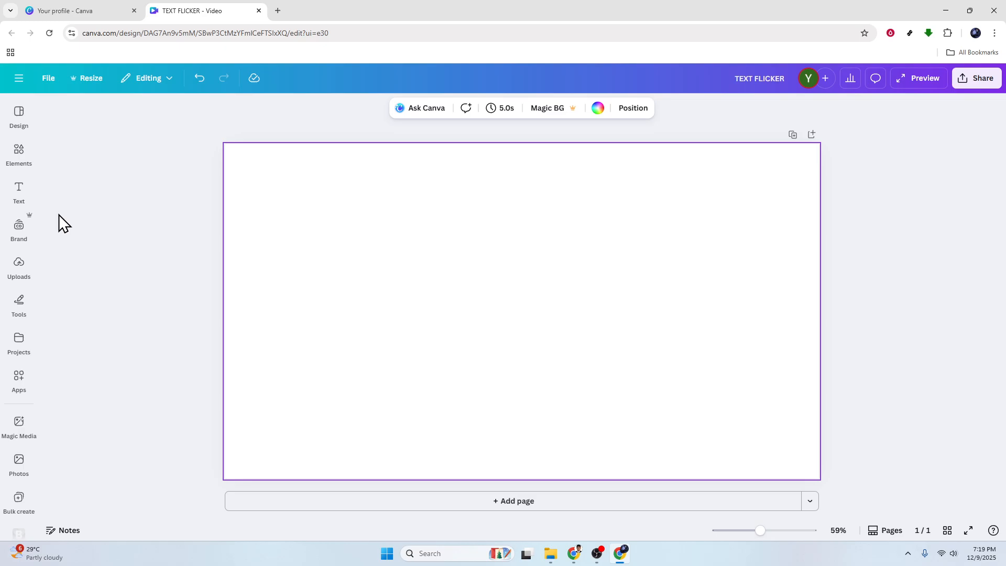
click(19, 379)
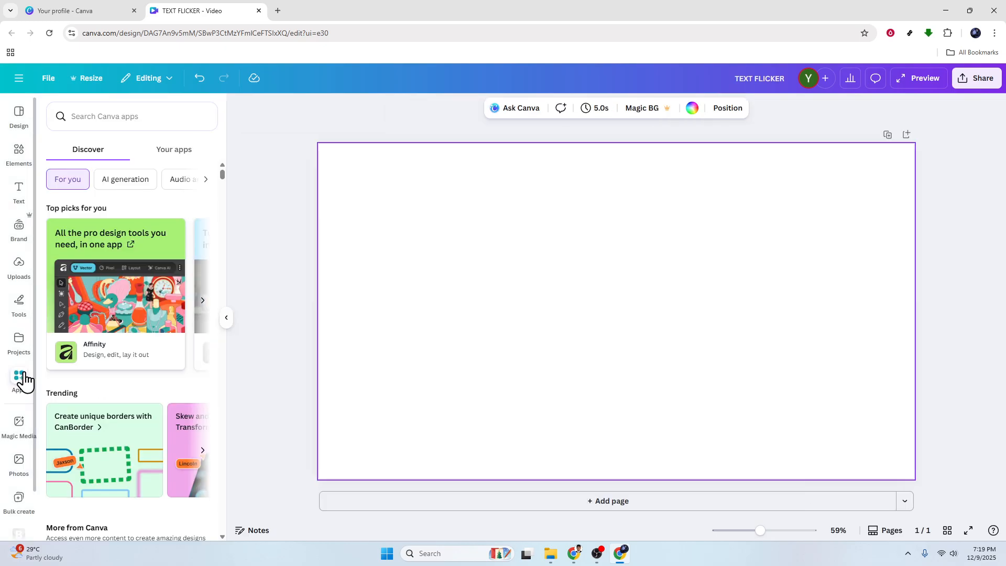
scroll(114, 376, down, 6)
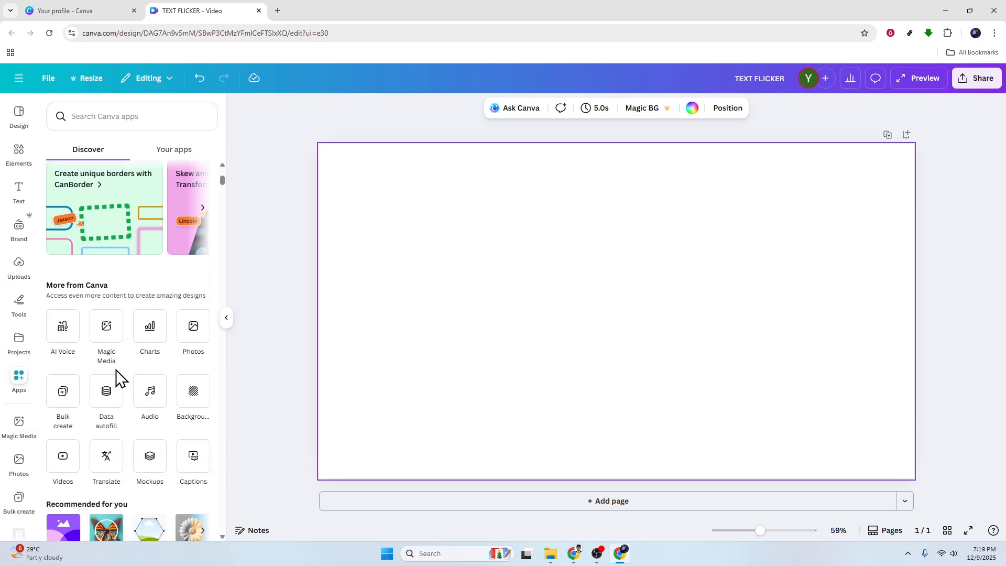
scroll(114, 375, down, 2)
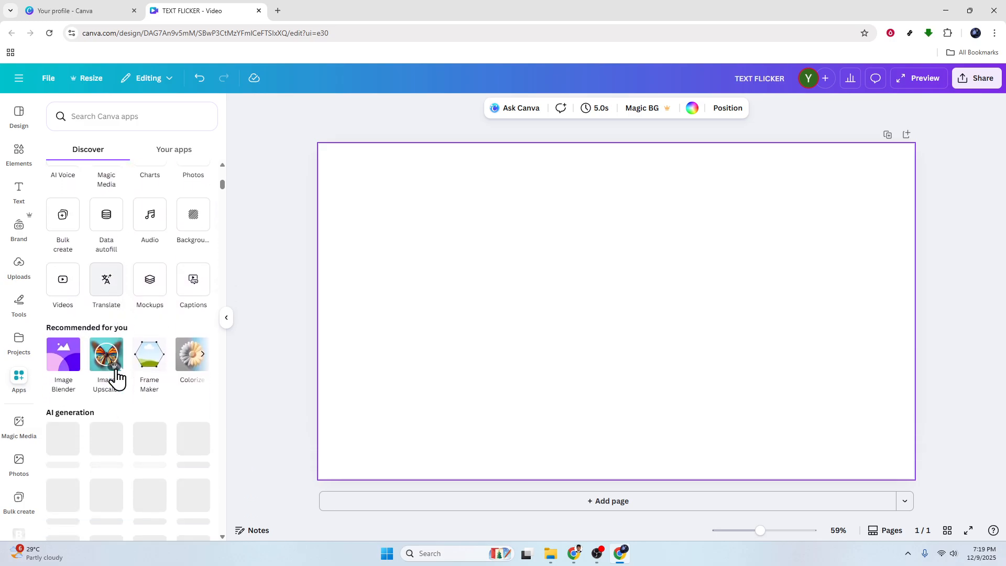
scroll(119, 376, up, 8)
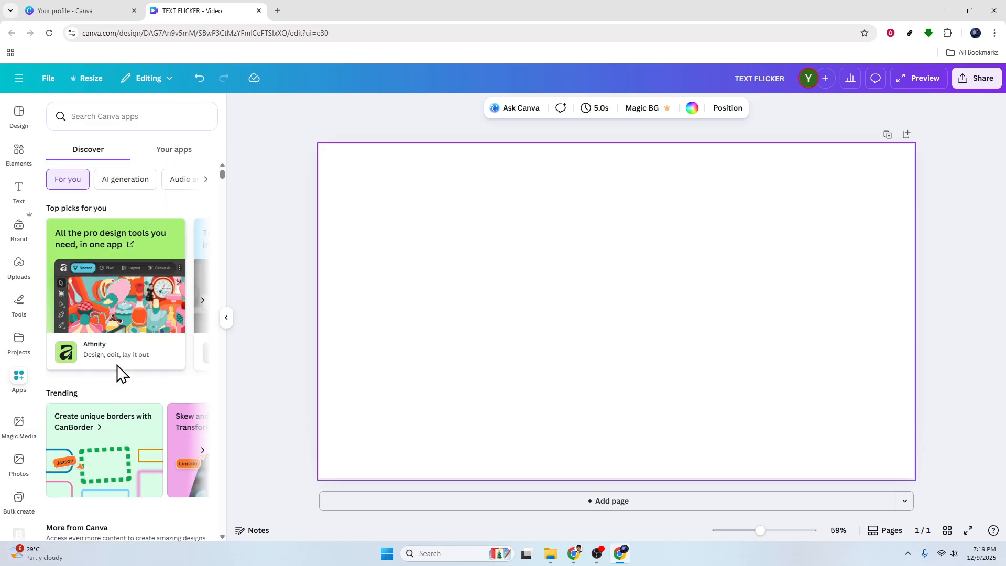
click(117, 116)
text(frame)
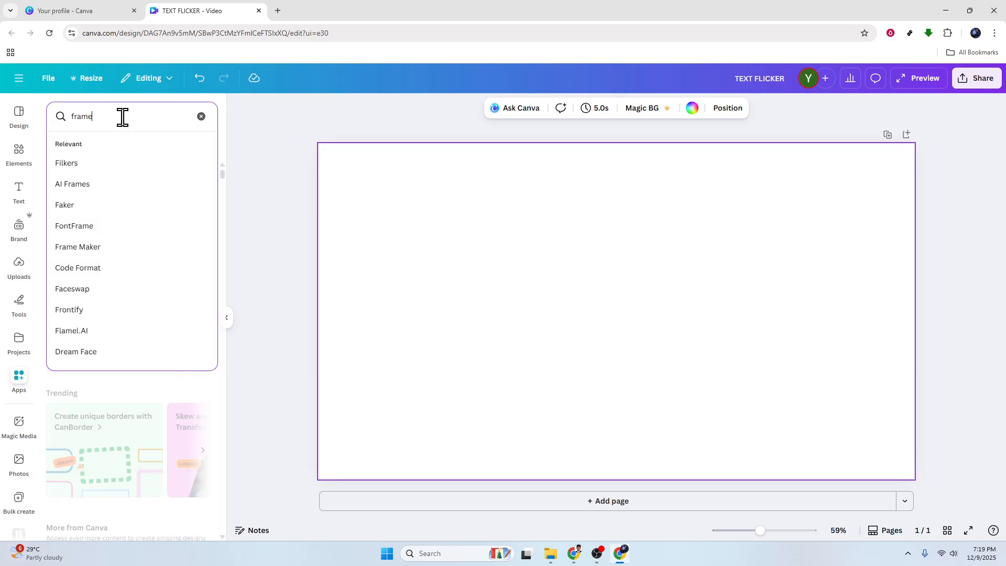
text( ma)
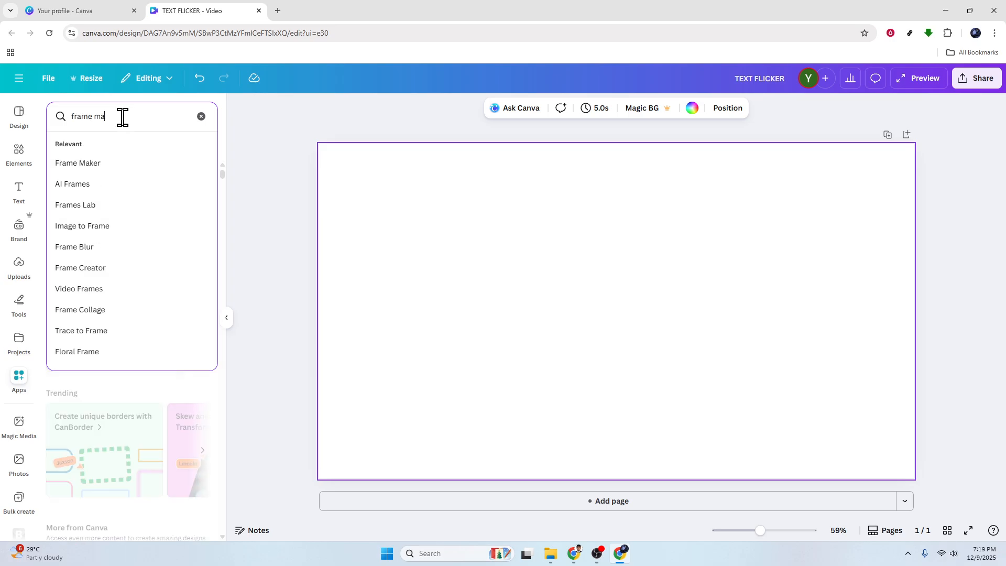
click(105, 166)
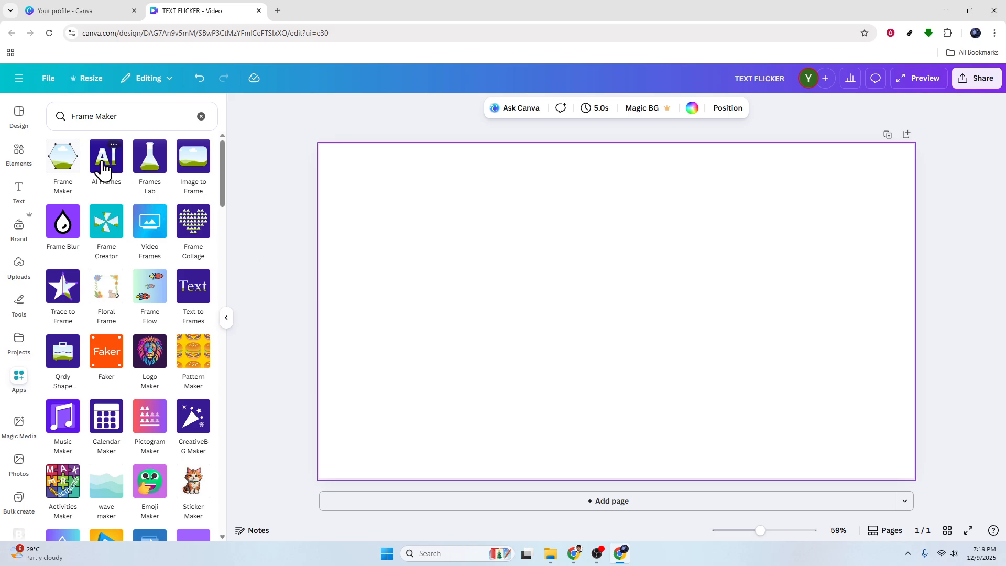
click(62, 167)
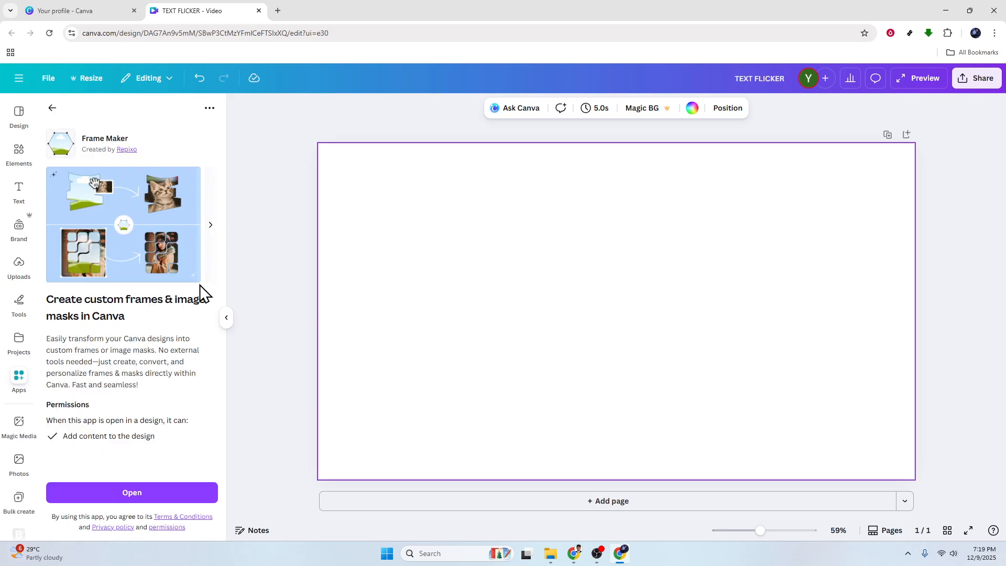
click(137, 498)
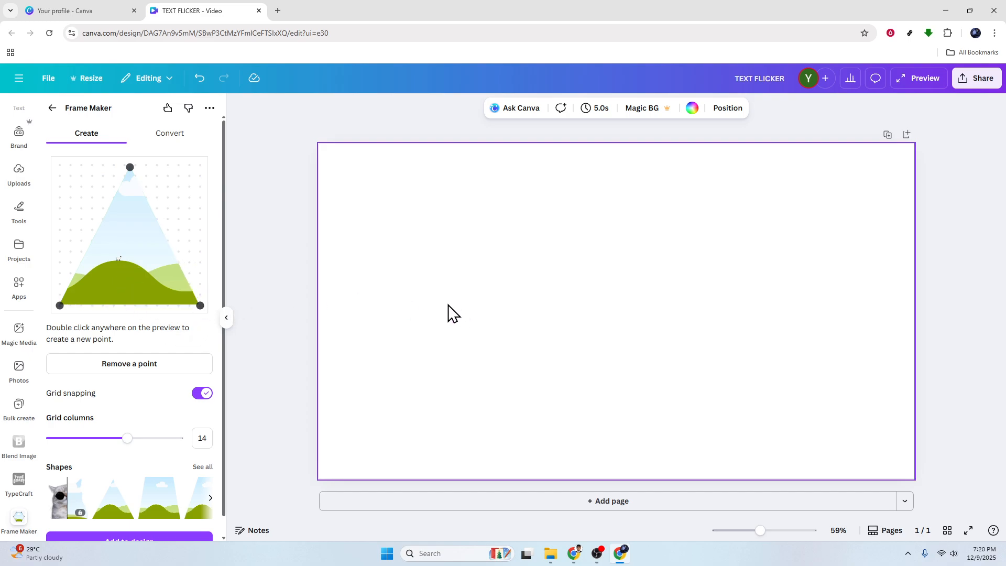
Add the default triangular frame to the page and move it up and to the left of the page centre
scroll(163, 408, down, 1)
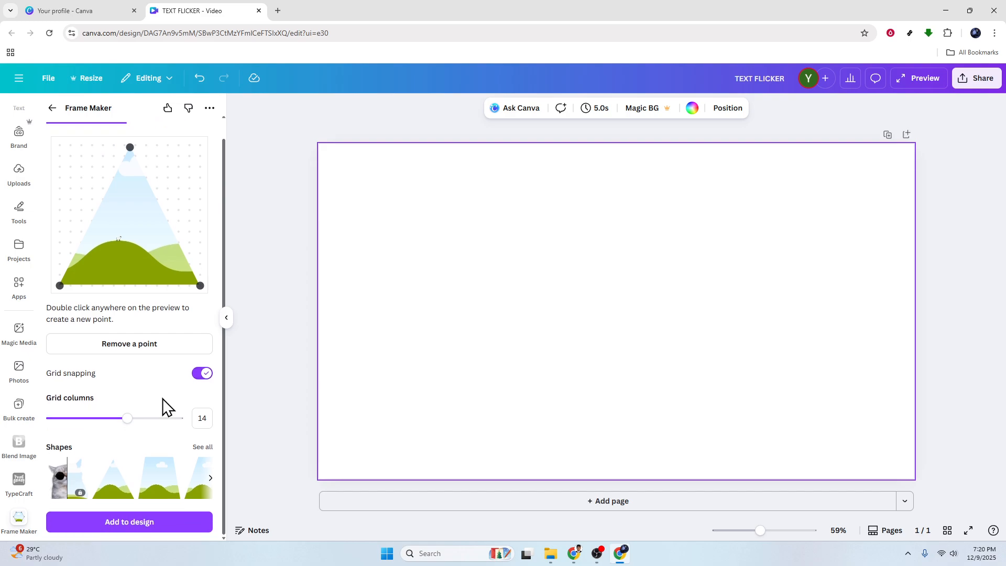
click(135, 522)
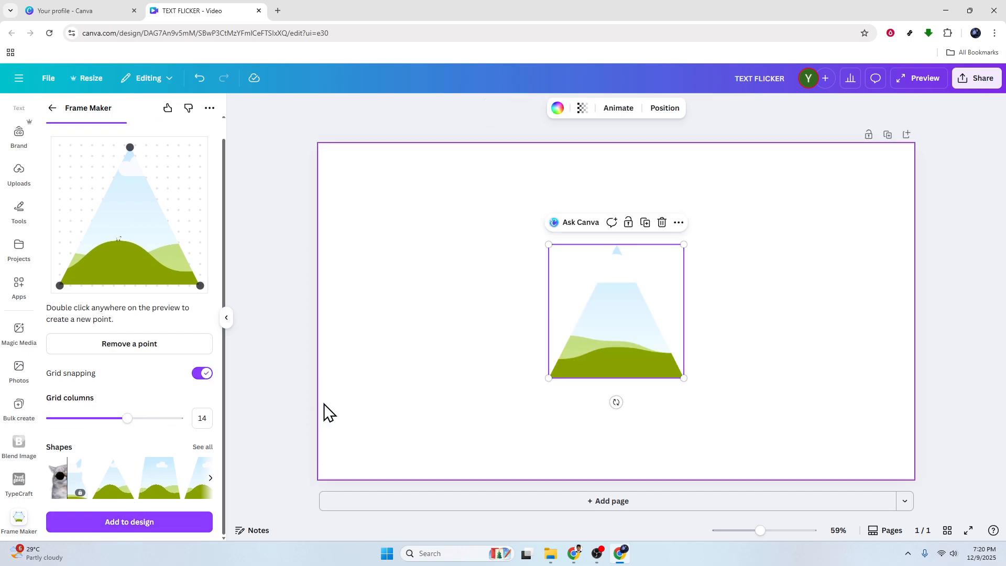
mouse_move(199, 285)
mouse_down()
mouse_move(168, 264)
mouse_move(200, 286)
mouse_up()
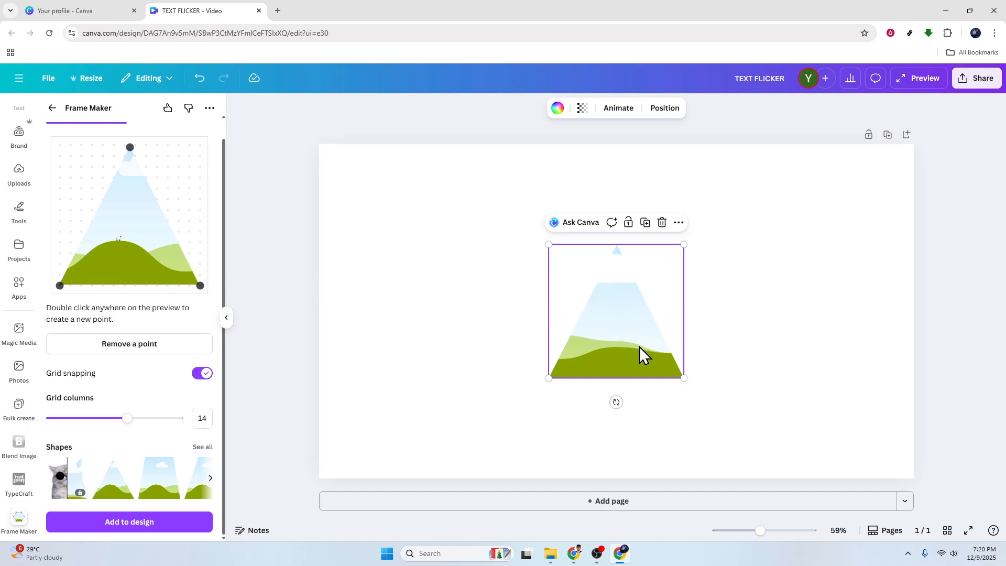
drag(620, 342, 532, 304)
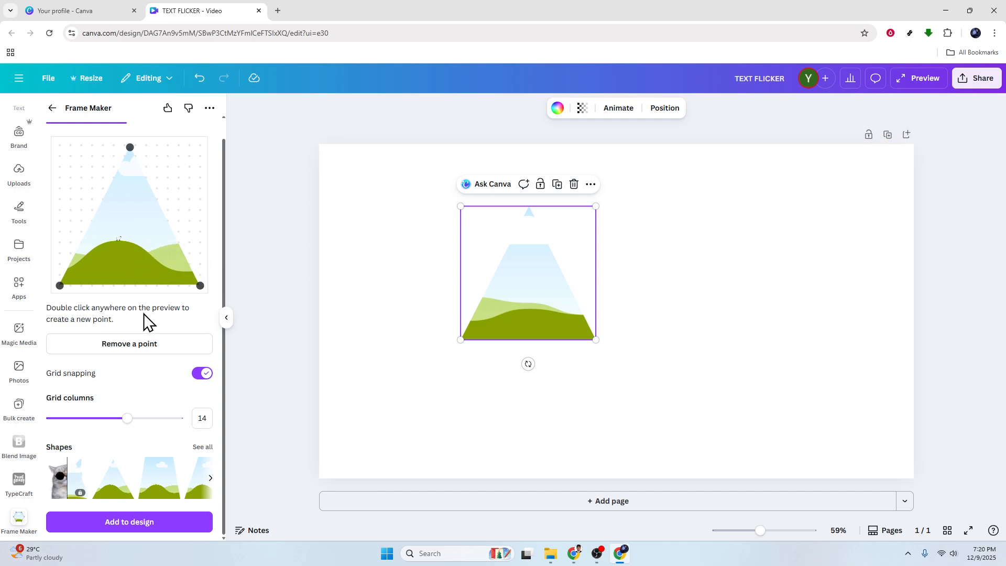
Reshape the triangle in the frame preview into a five-point house shape by pulling new side points outward to matching heights
click(199, 286)
double_click(190, 220)
drag(189, 221, 218, 201)
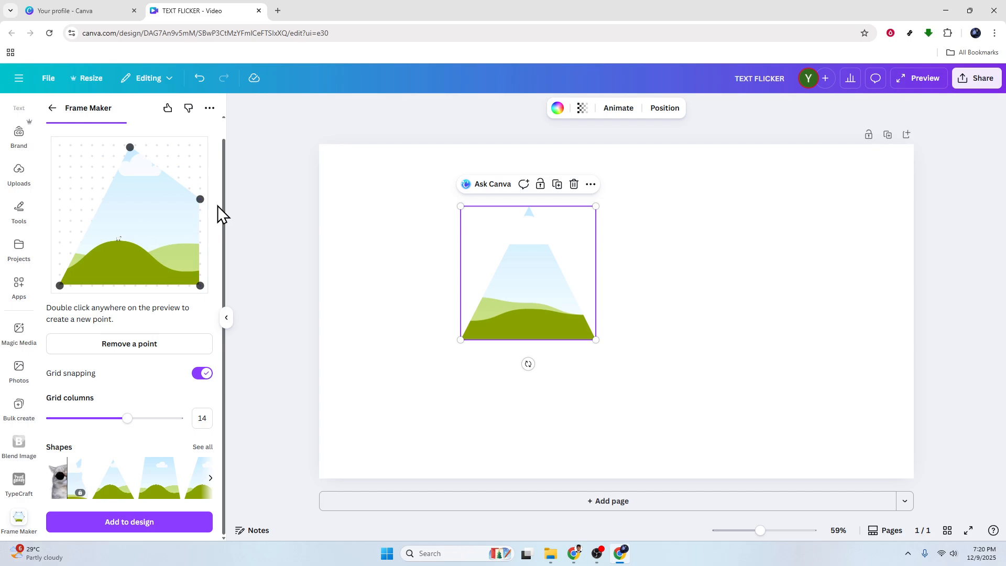
drag(92, 211, 60, 188)
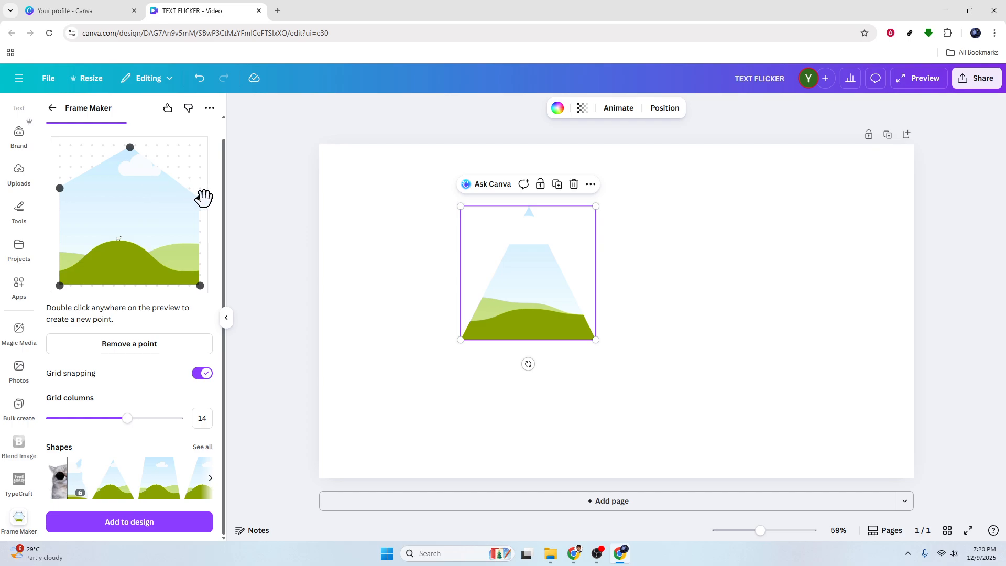
drag(204, 198, 204, 187)
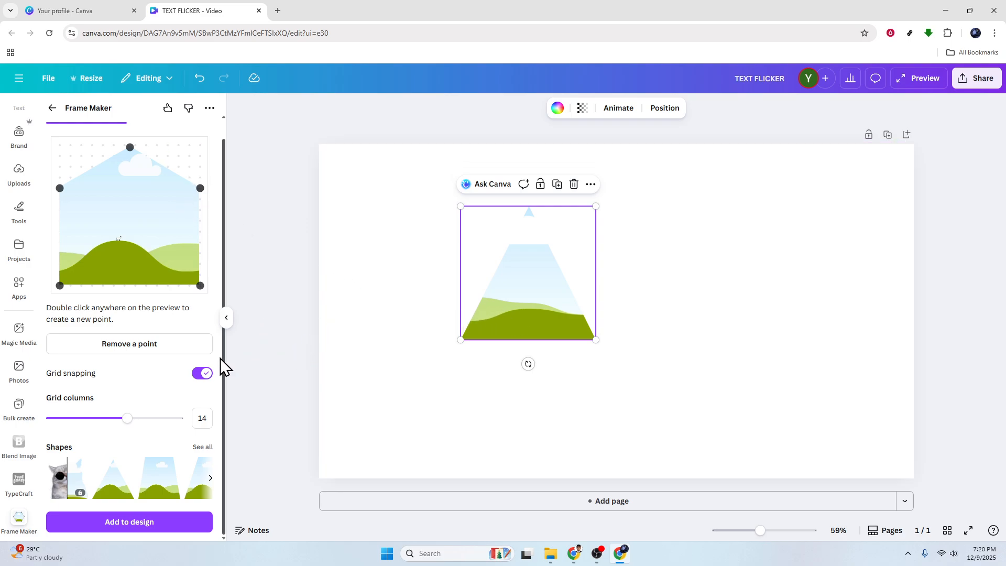
Add the house-shaped frame to the page and line it up beside the triangular frame
click(140, 524)
drag(634, 307, 711, 269)
drag(520, 283, 488, 283)
drag(709, 272, 696, 272)
drag(511, 303, 530, 298)
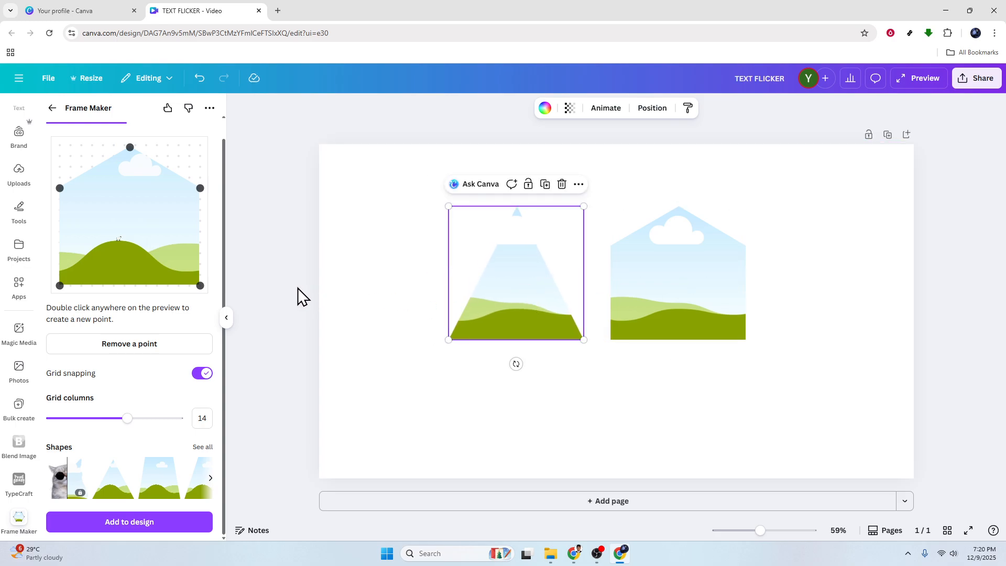
click(155, 532)
drag(642, 325, 622, 420)
key(Delete)
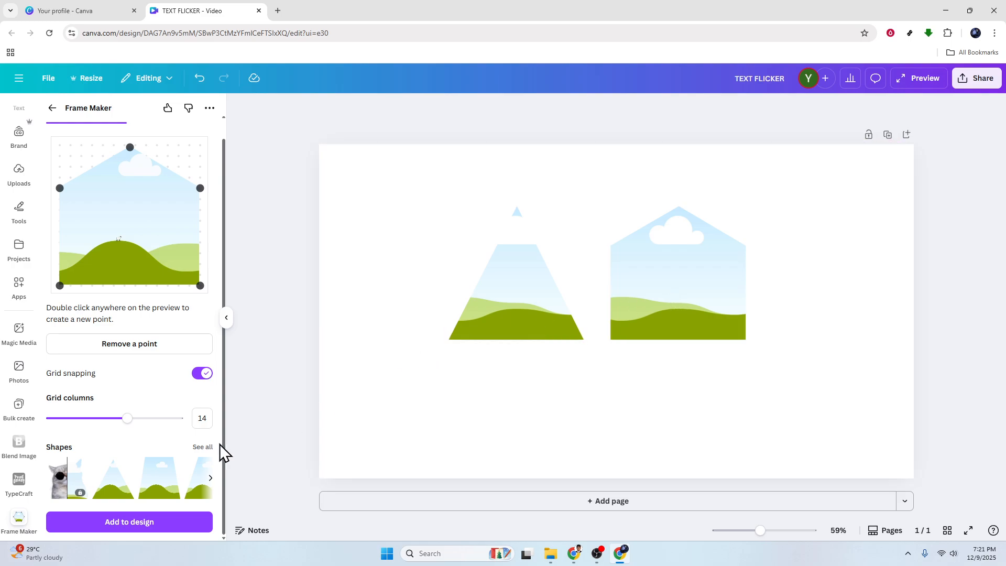
Enlarge the house-shaped frame slightly and space the two frames farther apart on the page
click(634, 296)
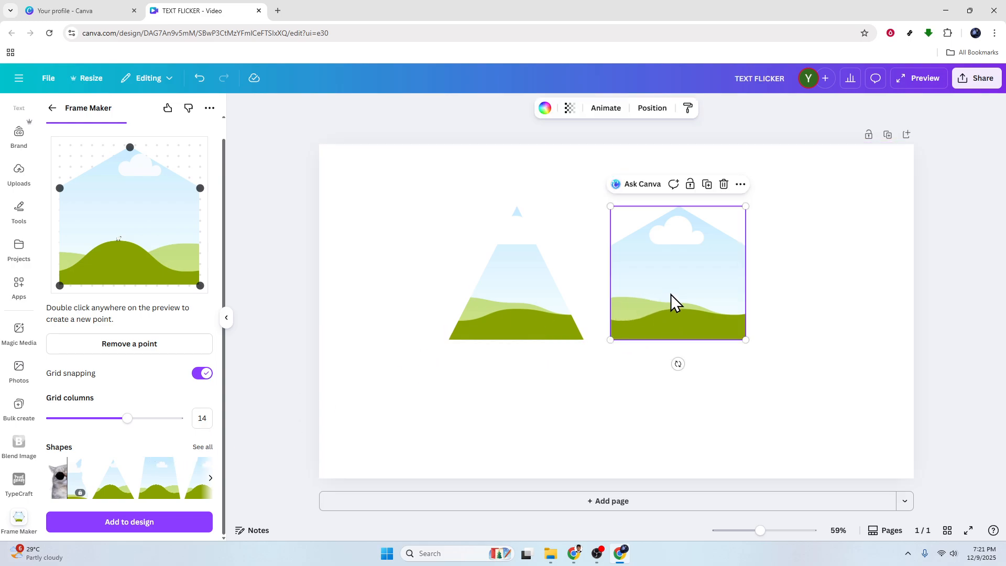
drag(670, 294, 702, 343)
mouse_move(775, 257)
mouse_down()
mouse_move(788, 246)
mouse_move(778, 256)
mouse_up()
drag(725, 348, 723, 287)
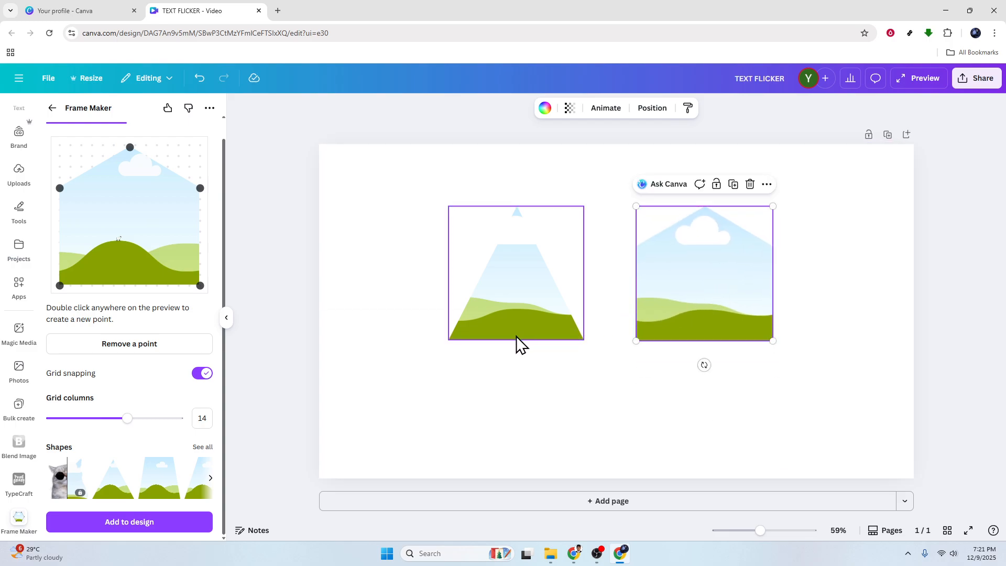
drag(512, 310, 472, 309)
drag(722, 293, 702, 293)
drag(464, 312, 475, 312)
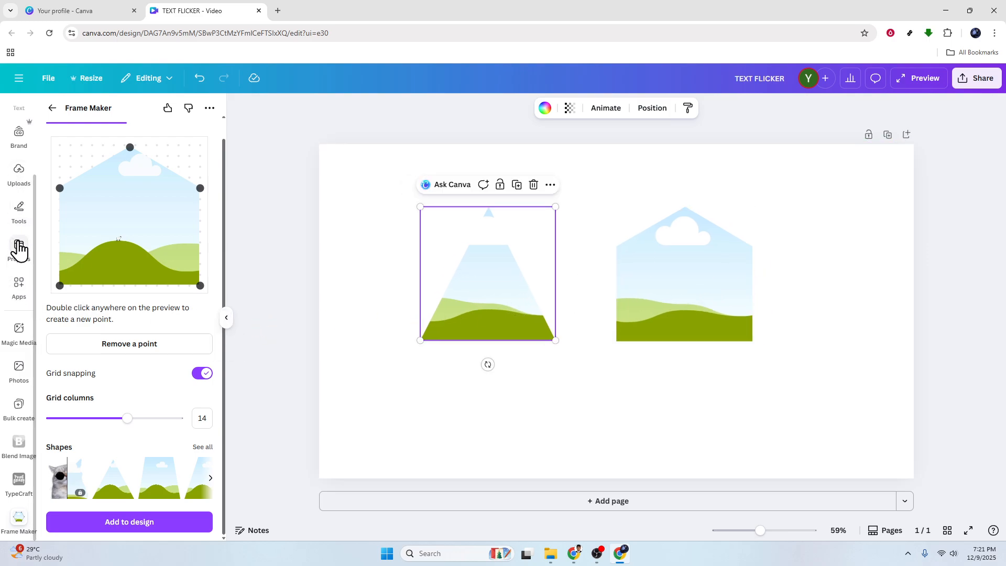
Fill the triangular frame with the recently used glowing lava photo and the house-shaped frame with the recommended smoking volcano photo
scroll(17, 246, up, 2)
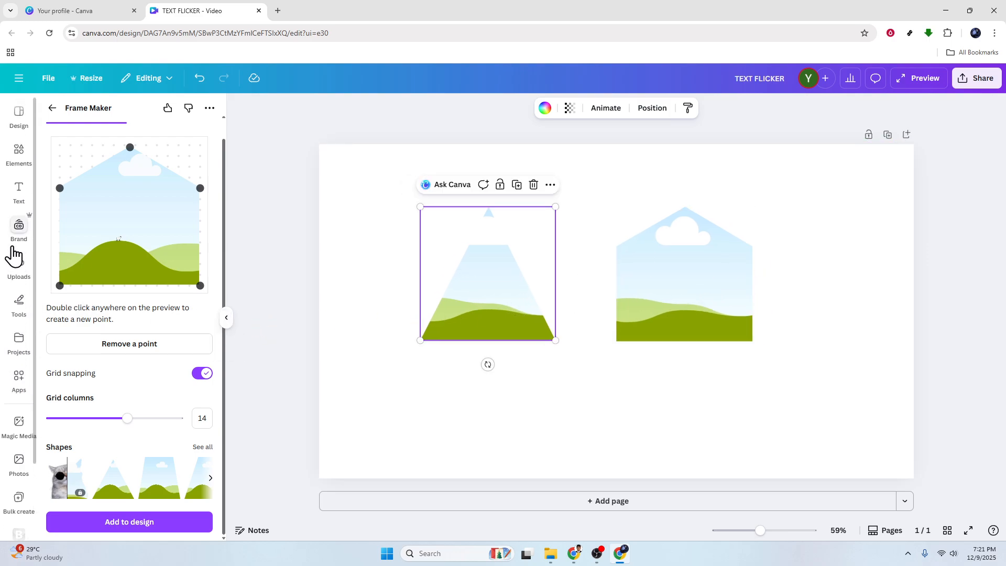
click(16, 173)
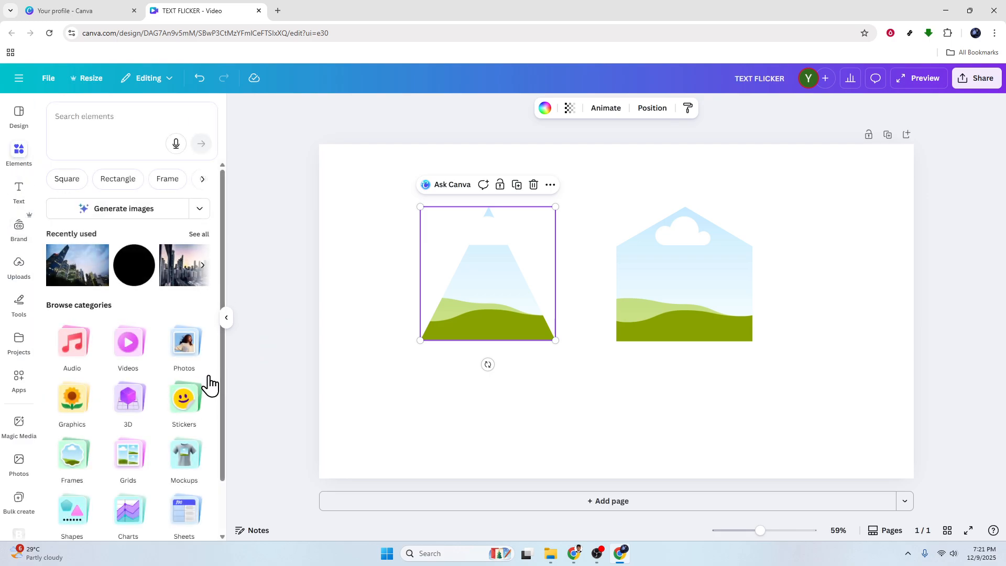
click(185, 343)
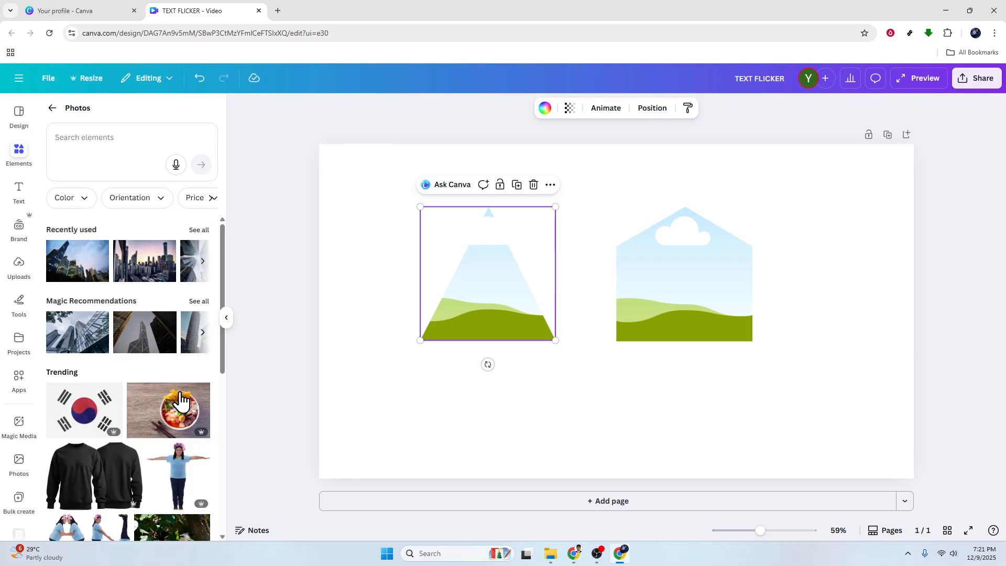
click(203, 261)
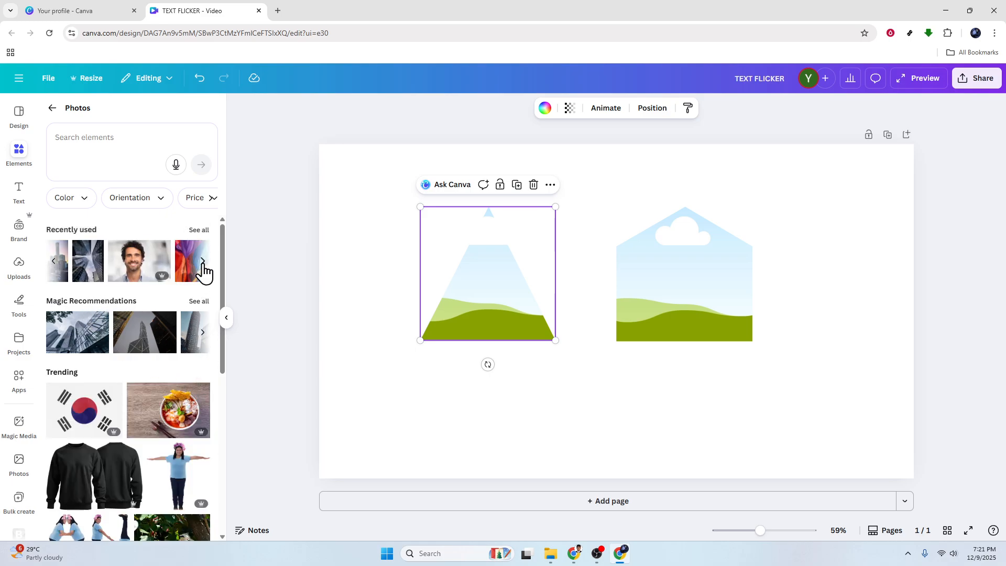
click(203, 261)
click(203, 261)
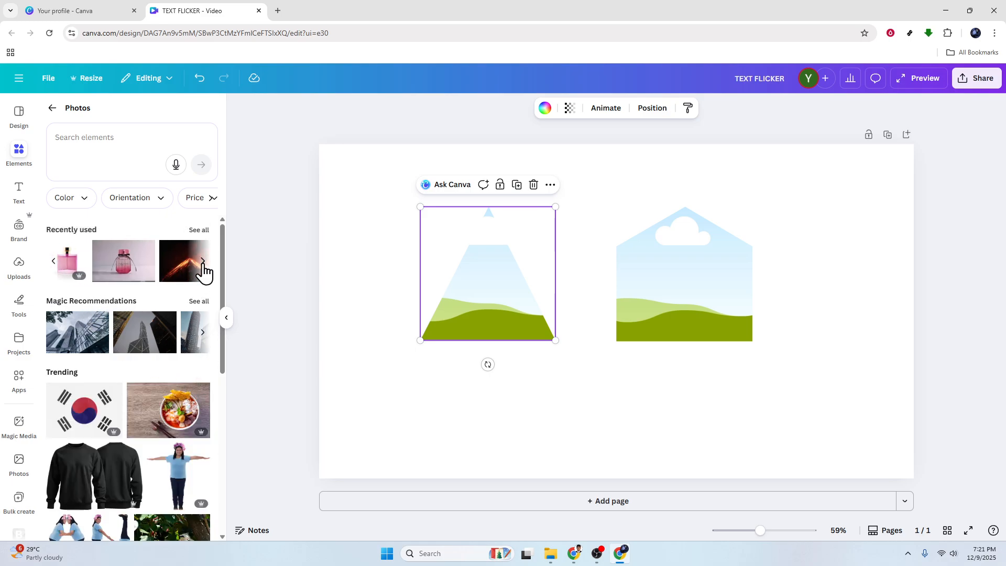
click(203, 261)
drag(83, 272, 494, 323)
drag(157, 340, 708, 339)
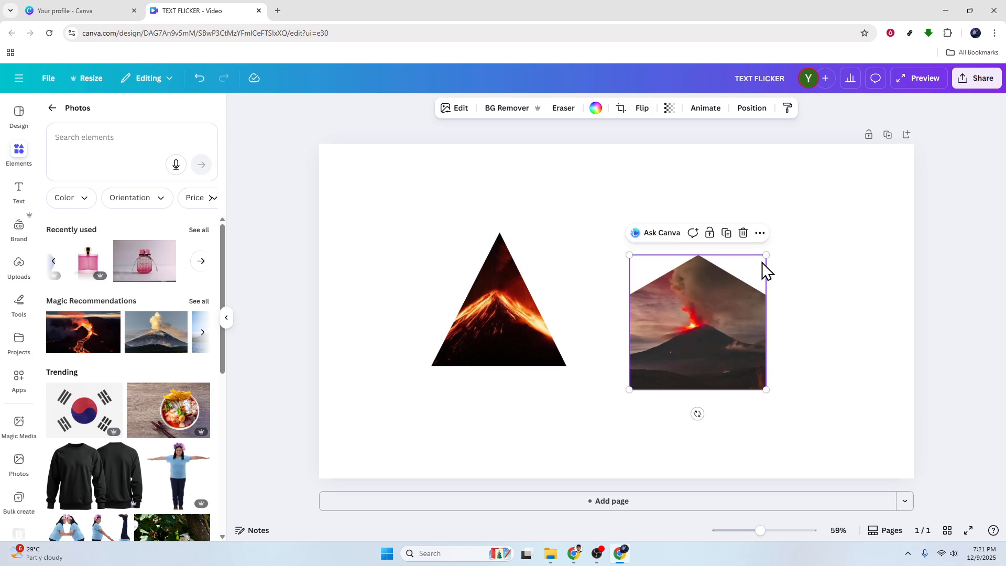
Enlarge both photo frames to occupy most of the page and place them side by side with a narrow gap
drag(765, 255, 905, 173)
drag(795, 264, 766, 306)
click(563, 315)
drag(566, 231, 698, 102)
drag(564, 255, 472, 315)
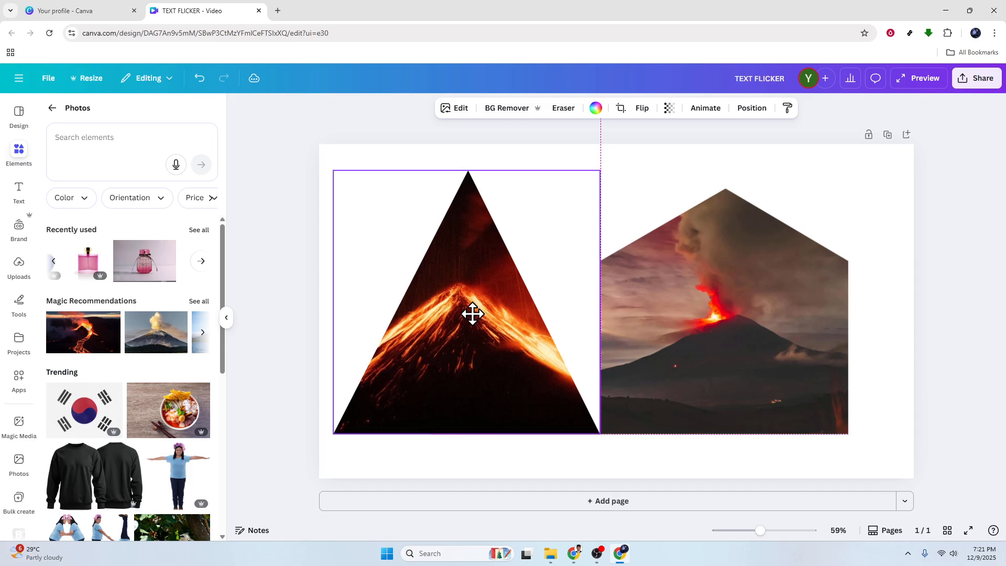
drag(761, 334, 777, 335)
drag(493, 345, 506, 339)
Check the crop of the triangle's lava photo and shift both photo frames slightly down the page
double_click(507, 338)
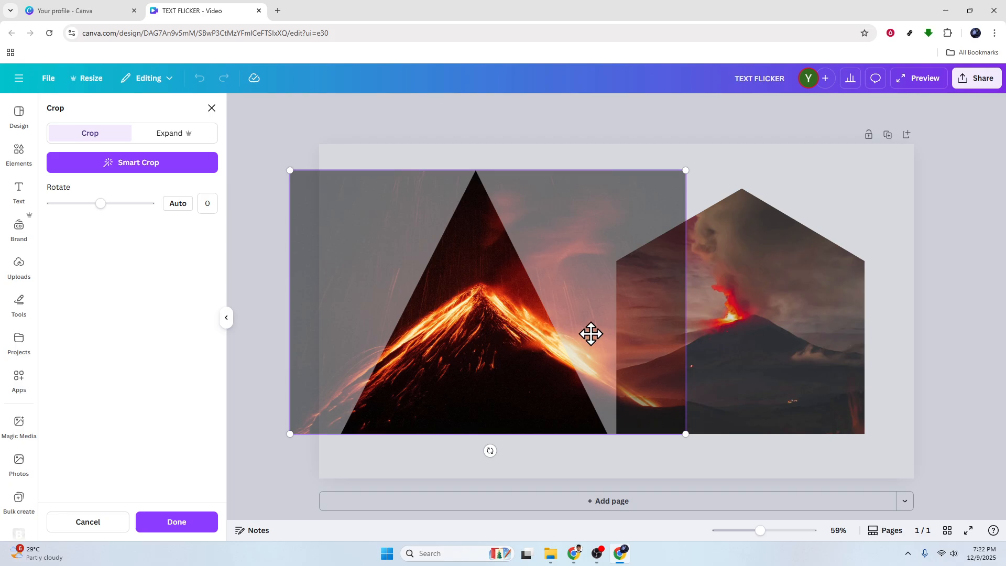
click(980, 303)
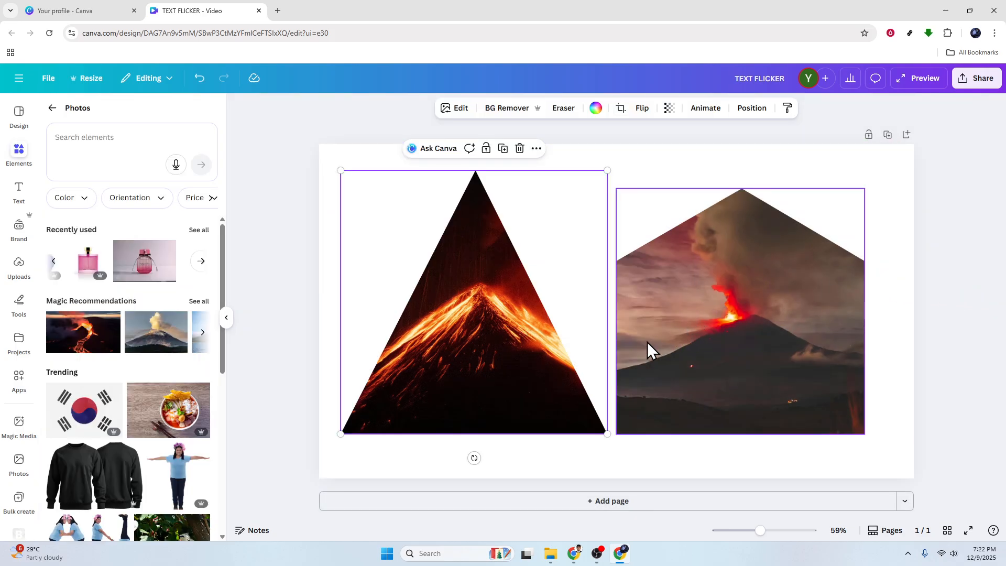
drag(498, 337, 496, 349)
drag(744, 324, 744, 334)
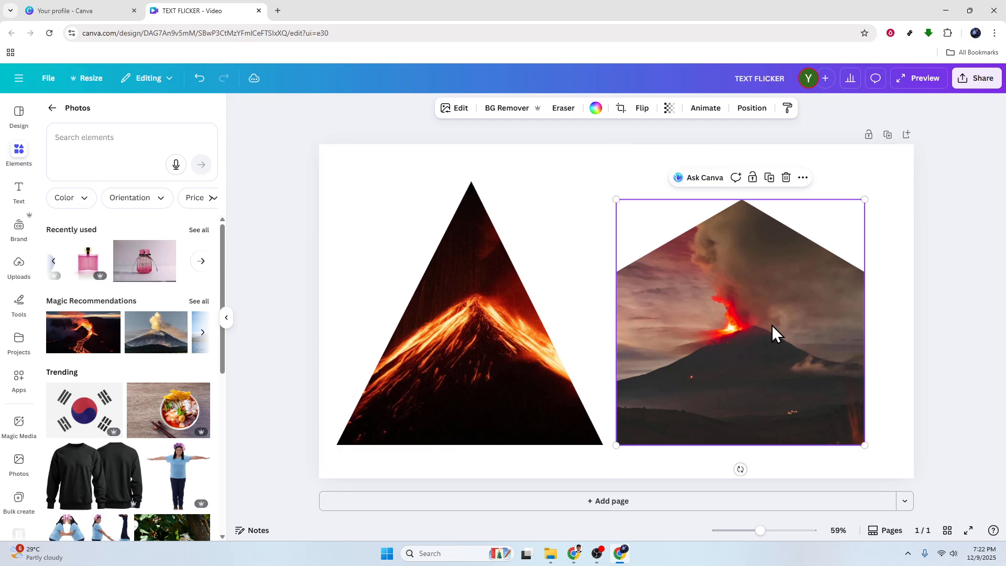
click(964, 308)
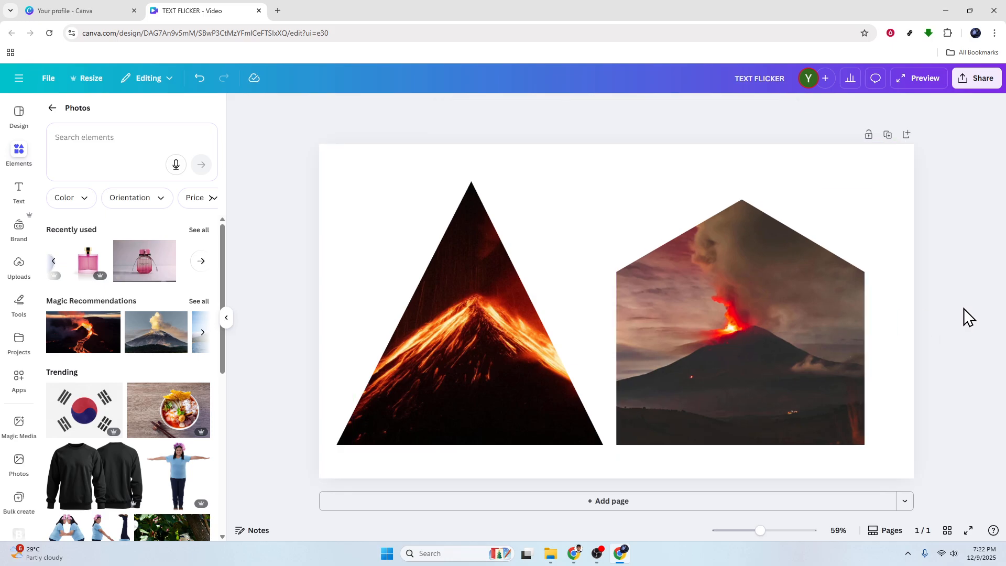